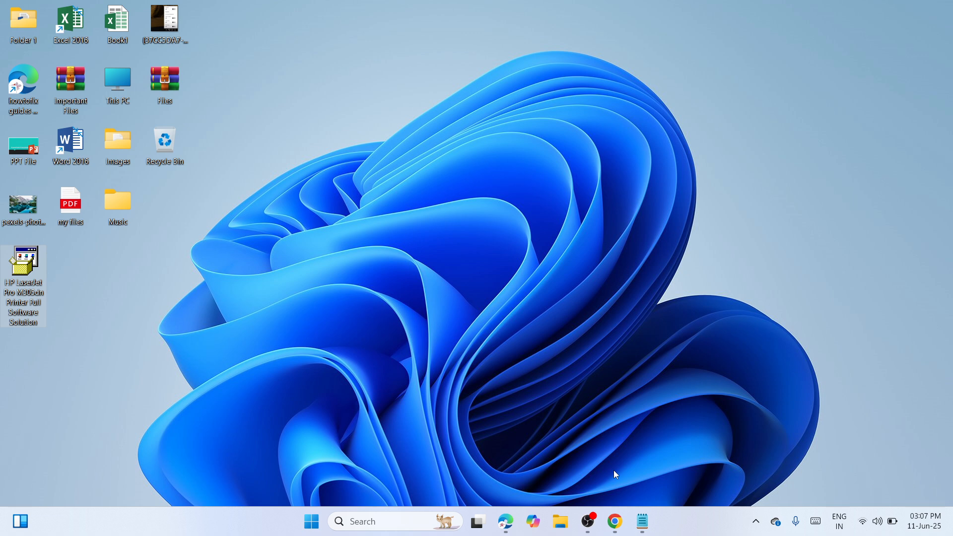
# Step: Find the HP LaserJet Pro M305dn Printer Full Software Solution download on HP's support page in Chrome, then close the browser
pyautogui.click(616, 522)
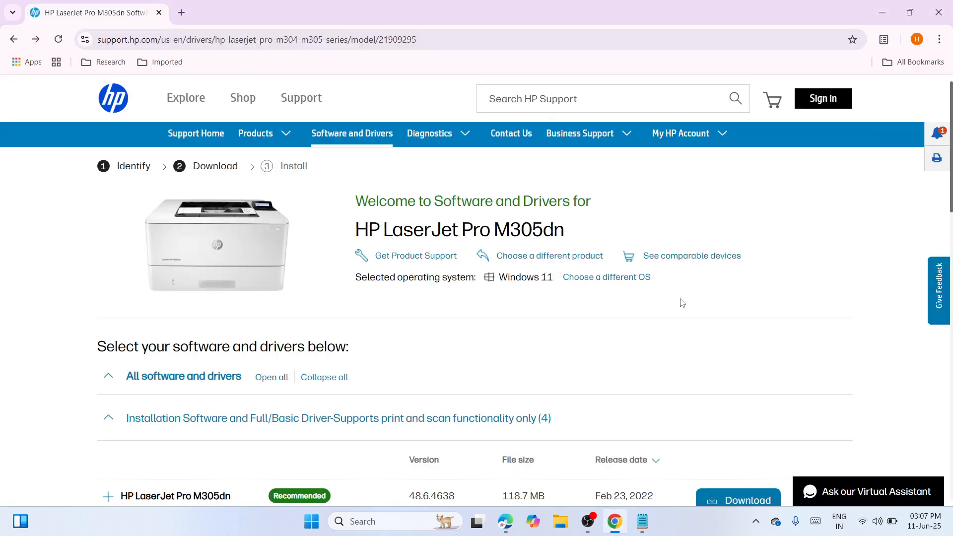
pyautogui.moveTo(551, 141)
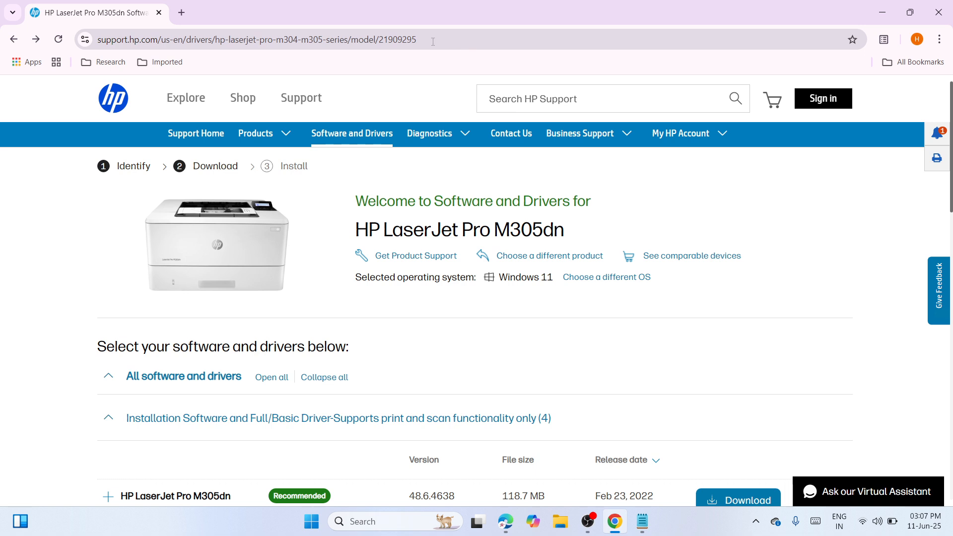
pyautogui.click(461, 43)
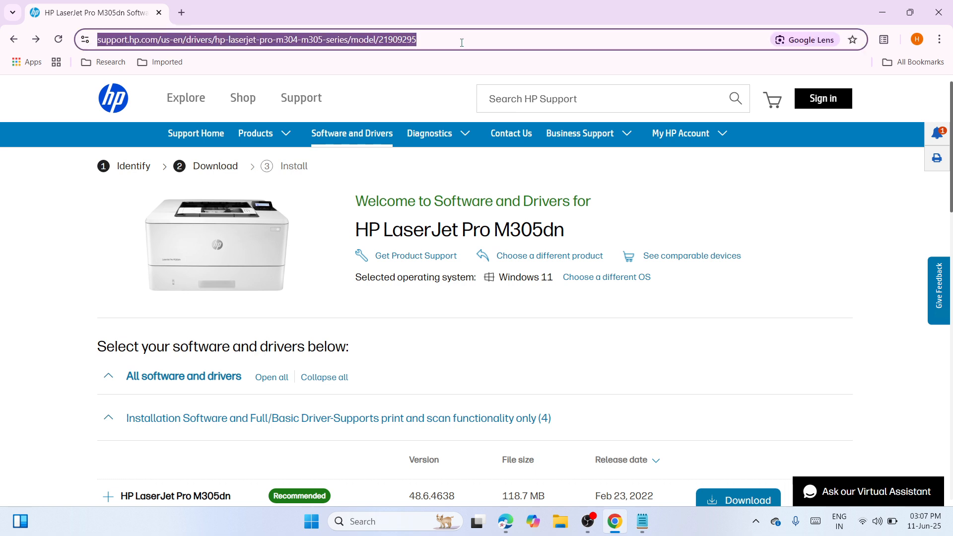
pyautogui.click(820, 302)
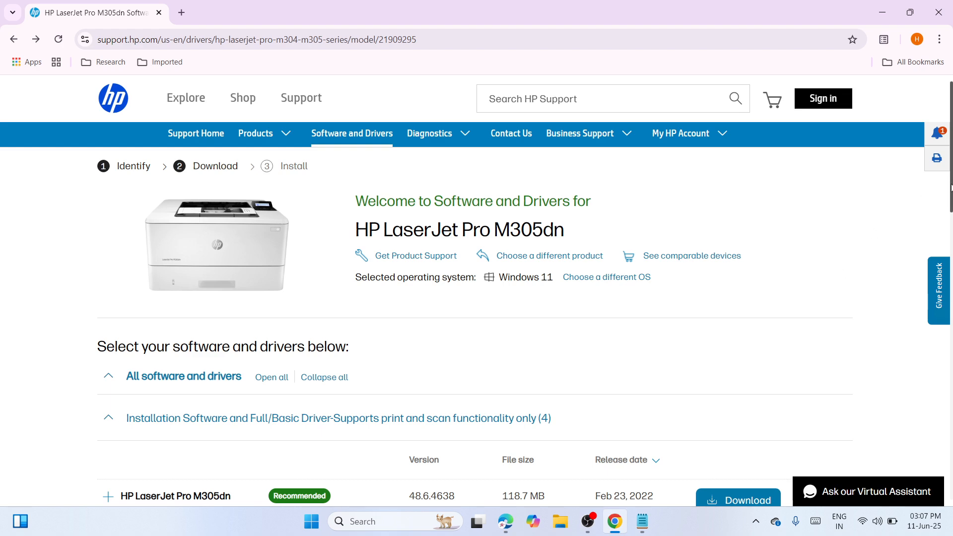
pyautogui.scroll(-5, 550, 173)
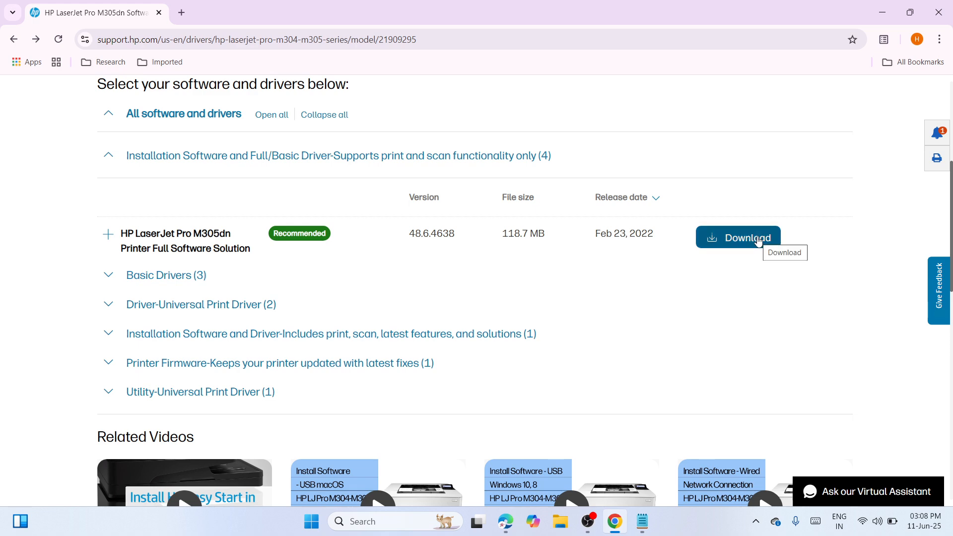
pyautogui.click(944, 22)
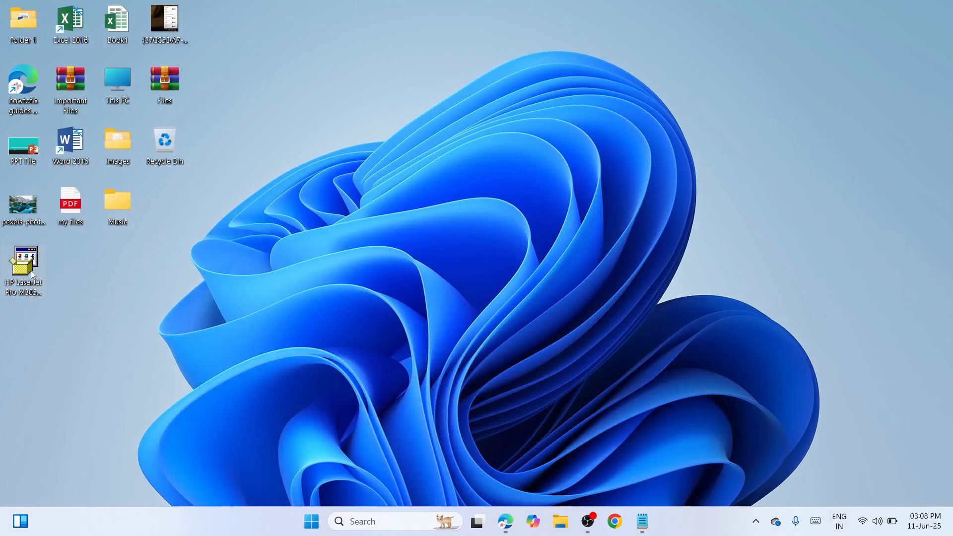
# Step: Extract the HP LaserJet Pro M305dn installer with WinRAR into a folder of the same name and place both side by side on the desktop
pyautogui.moveTo(30, 270); pyautogui.dragTo(459, 153)
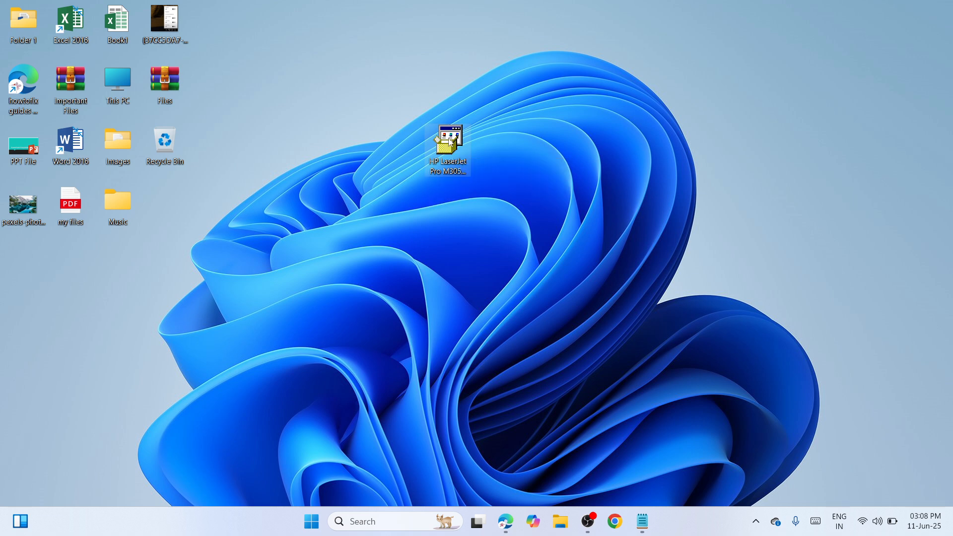
pyautogui.rightClick(449, 139)
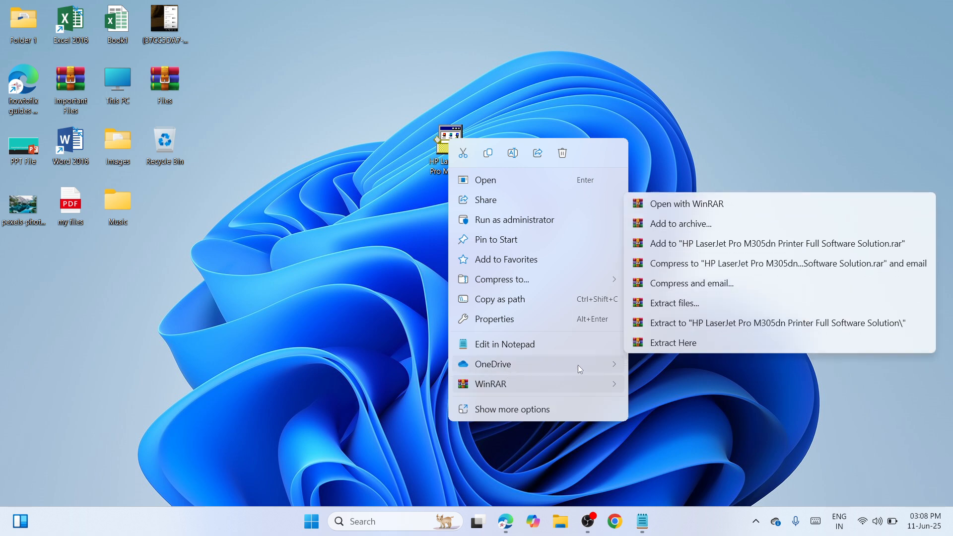
pyautogui.moveTo(566, 387)
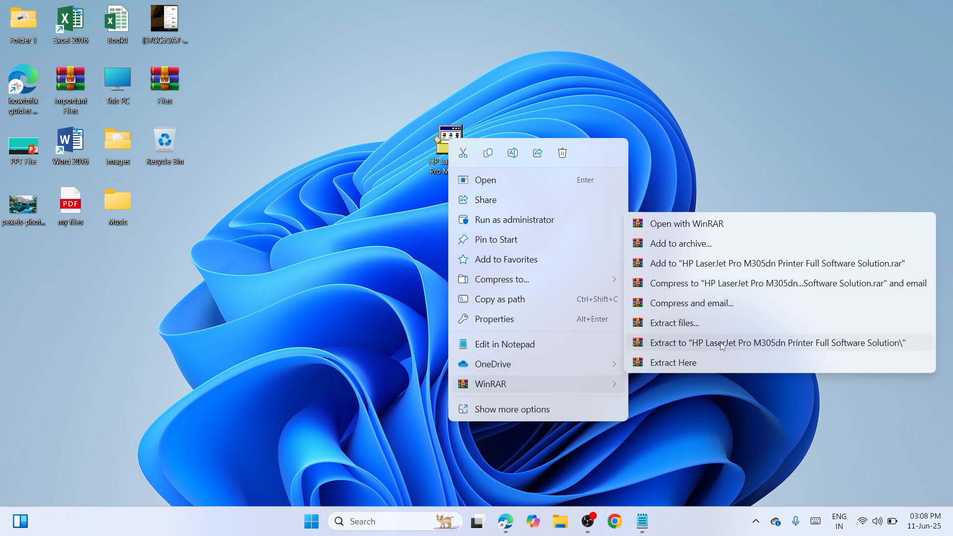
pyautogui.click(724, 342)
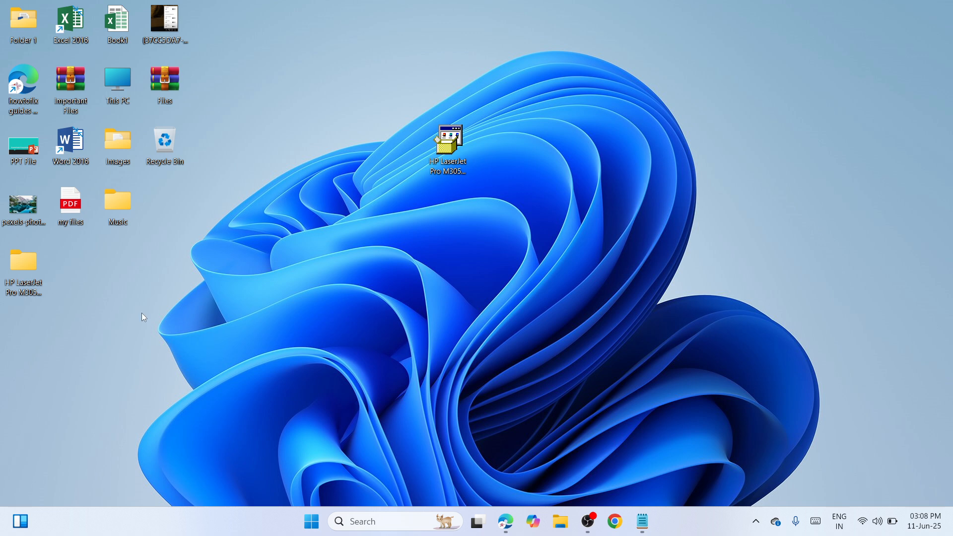
pyautogui.moveTo(28, 266); pyautogui.dragTo(397, 139)
pyautogui.click(443, 299)
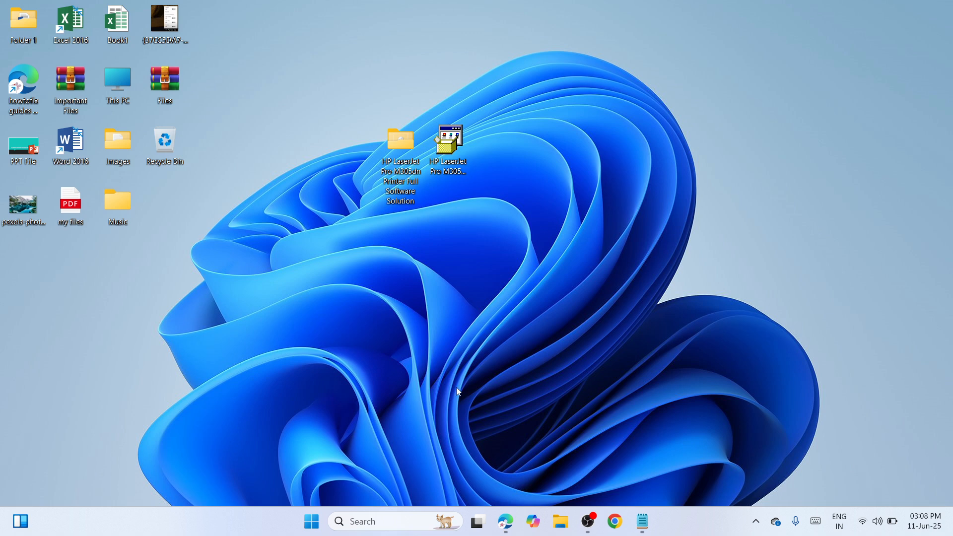
# Step: Open the Printers & scanners settings in Windows Settings and start adding an unlisted printer manually
pyautogui.rightClick(311, 521)
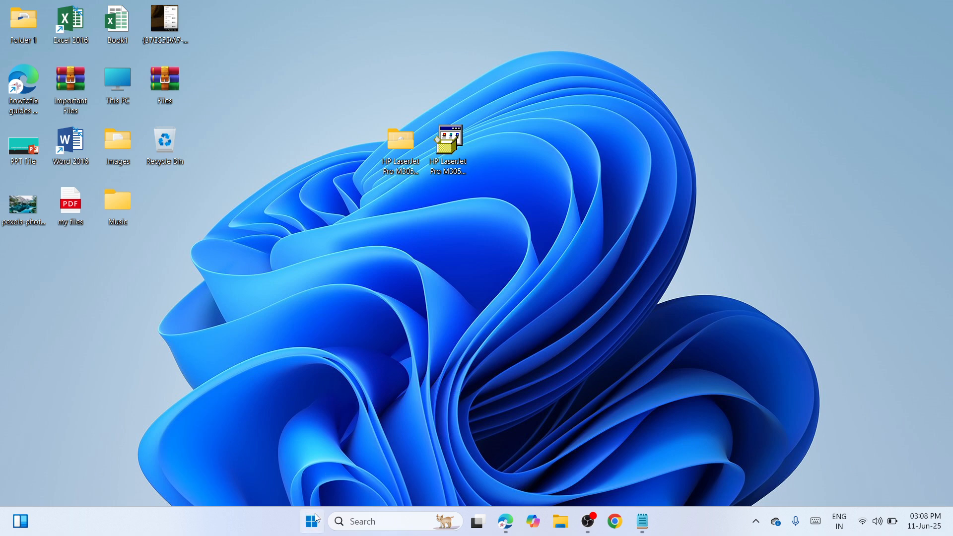
pyautogui.click(301, 387)
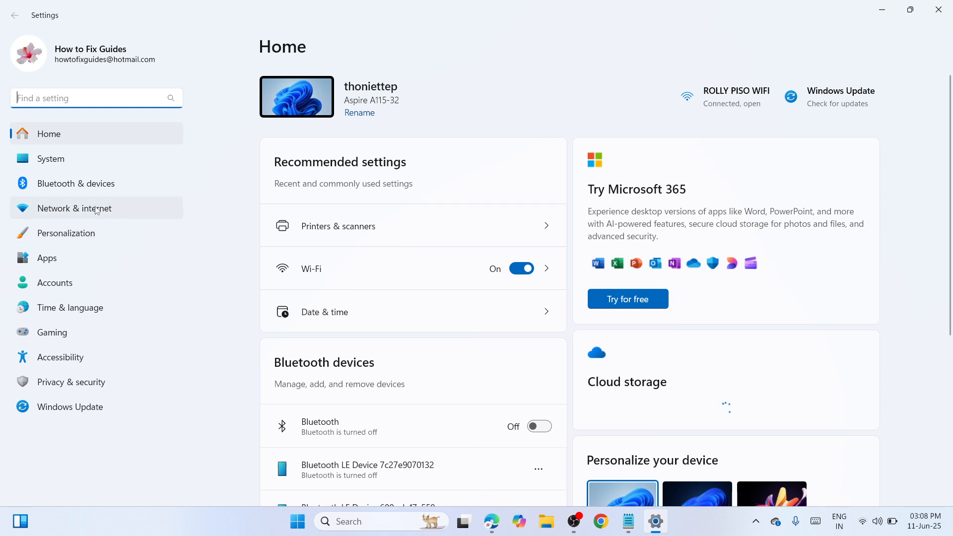
pyautogui.click(80, 189)
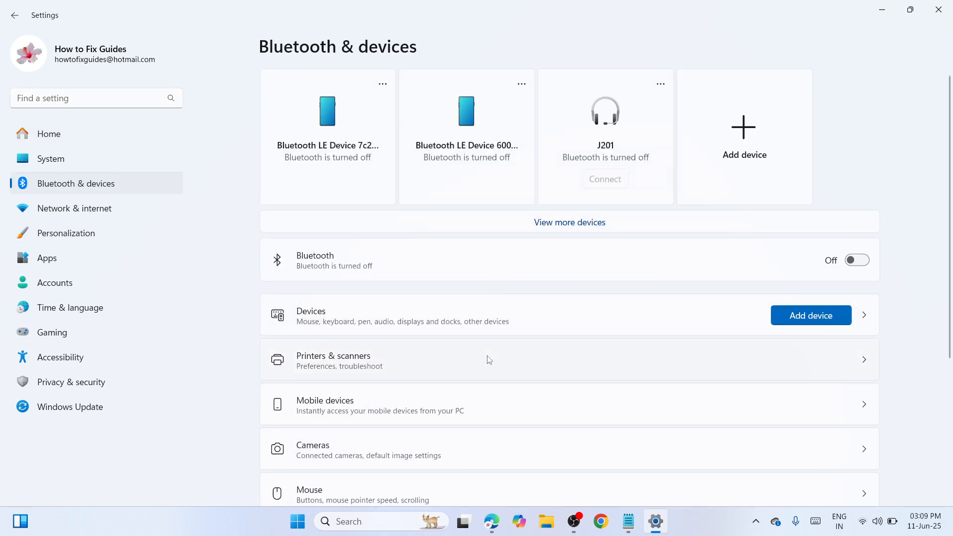
pyautogui.click(571, 372)
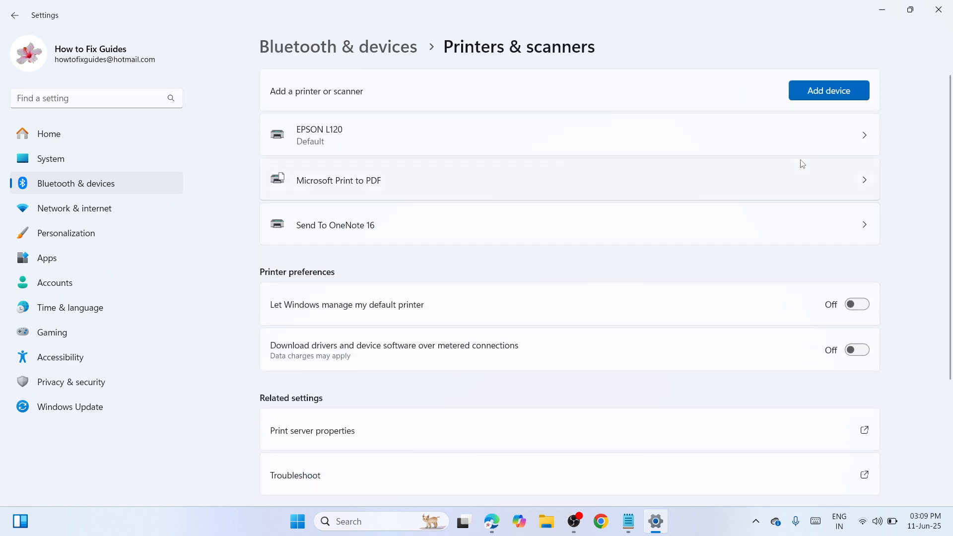
pyautogui.click(822, 91)
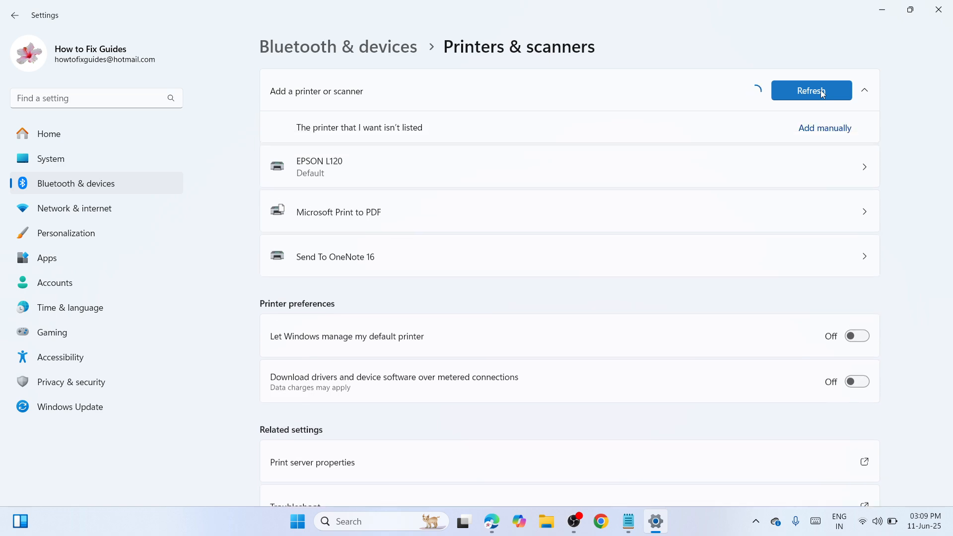
pyautogui.click(822, 135)
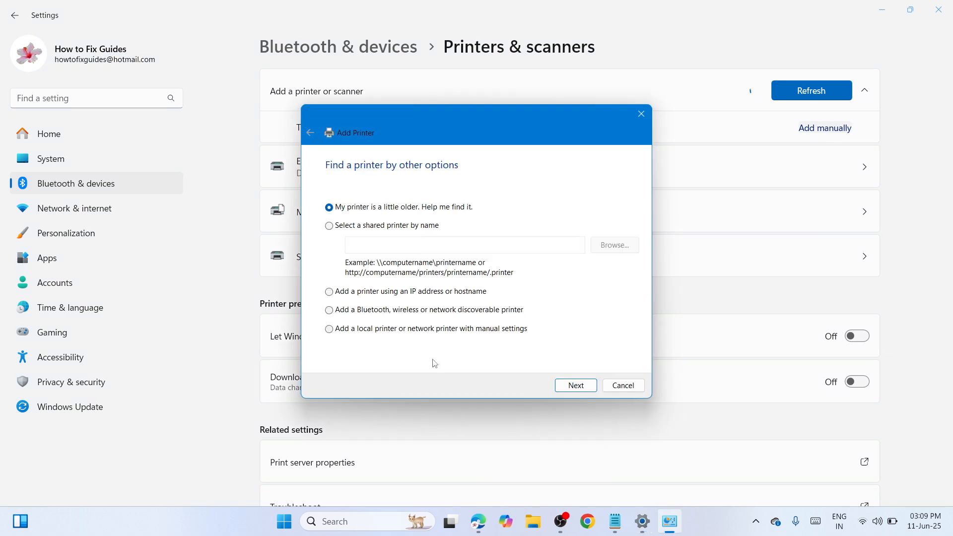
# Step: Choose a local printer with manual settings on the existing port USB001 (Virtual printer port for USB)
pyautogui.click(404, 330)
pyautogui.click(576, 386)
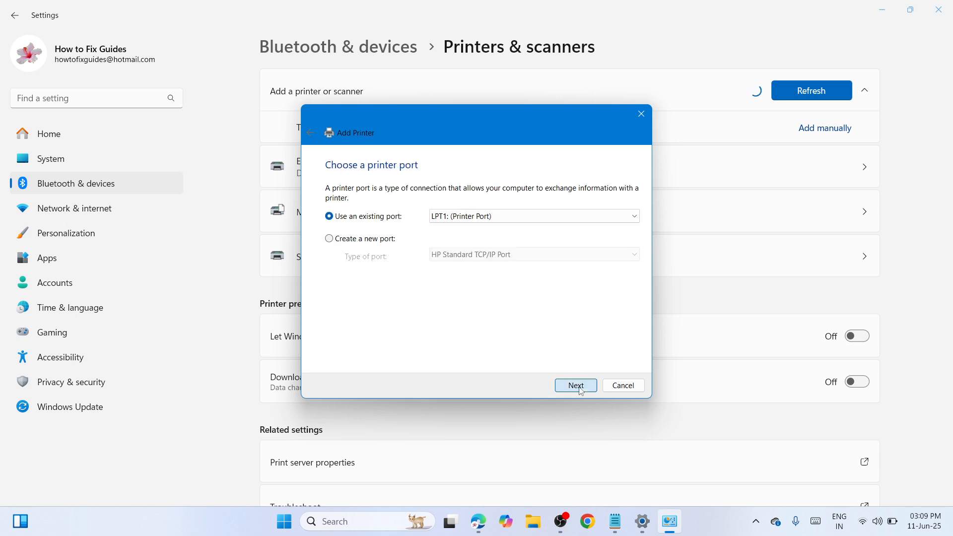
pyautogui.click(634, 218)
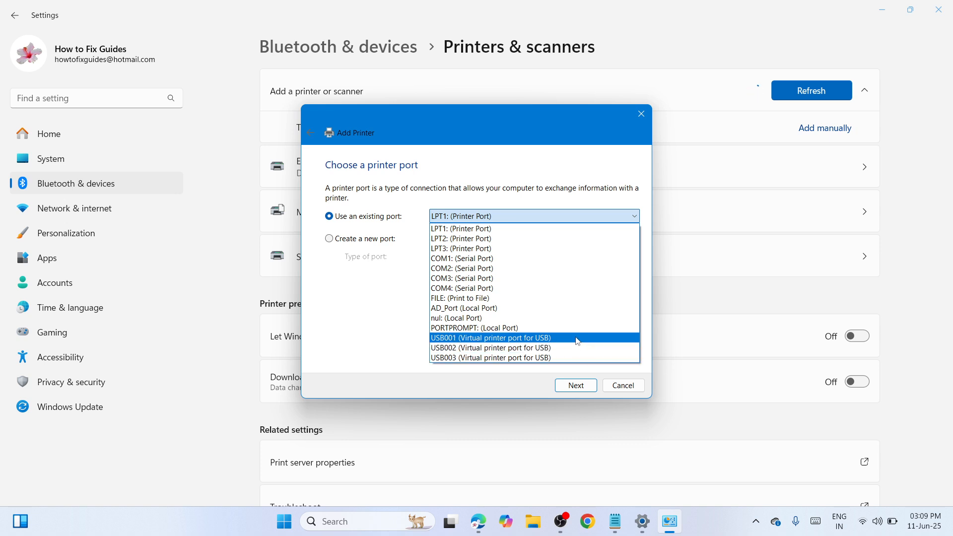
pyautogui.click(558, 339)
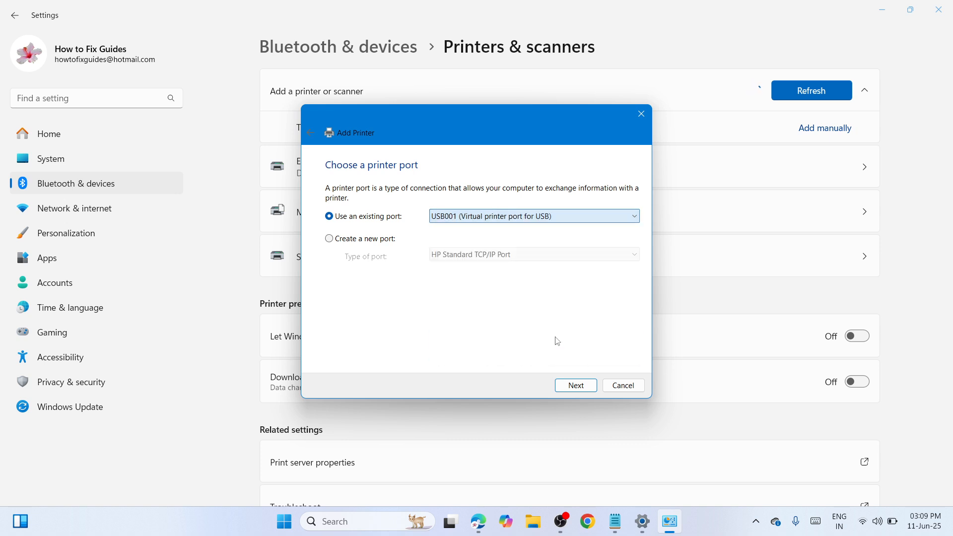
pyautogui.click(576, 386)
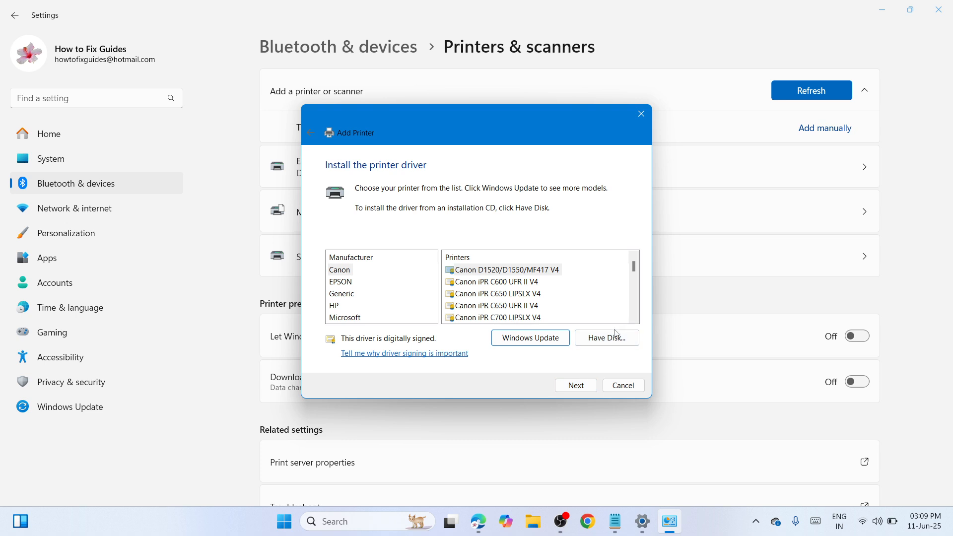
# Step: Load the driver from hpmoC12A4_x64.inf in the extracted desktop folder and accept the HP LaserJet Pro M304-M305 PCL-6 (V4) model
pyautogui.click(607, 338)
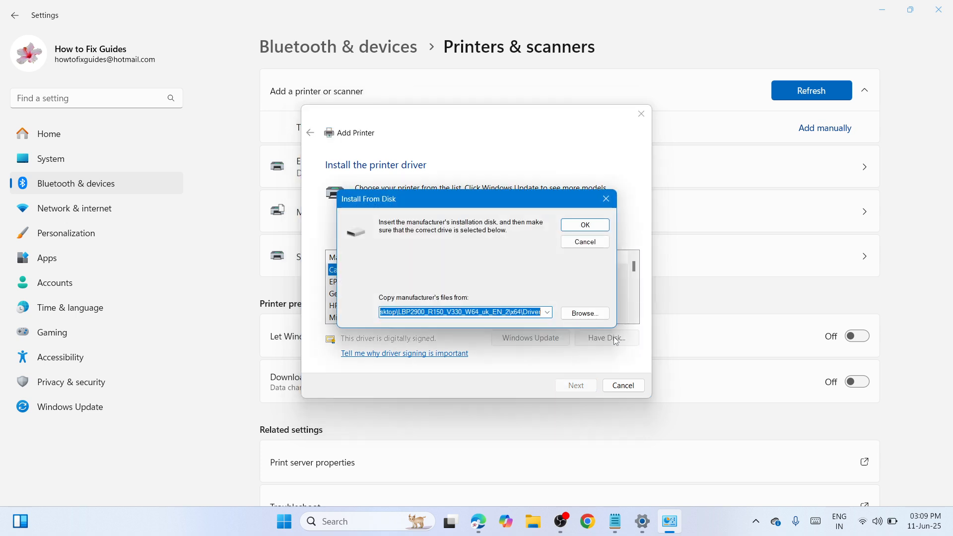
pyautogui.click(584, 317)
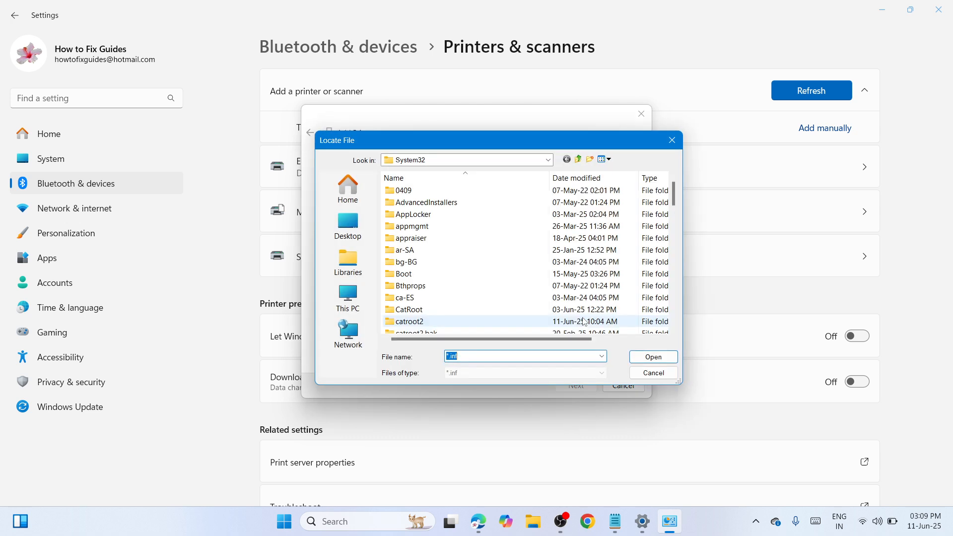
pyautogui.click(368, 232)
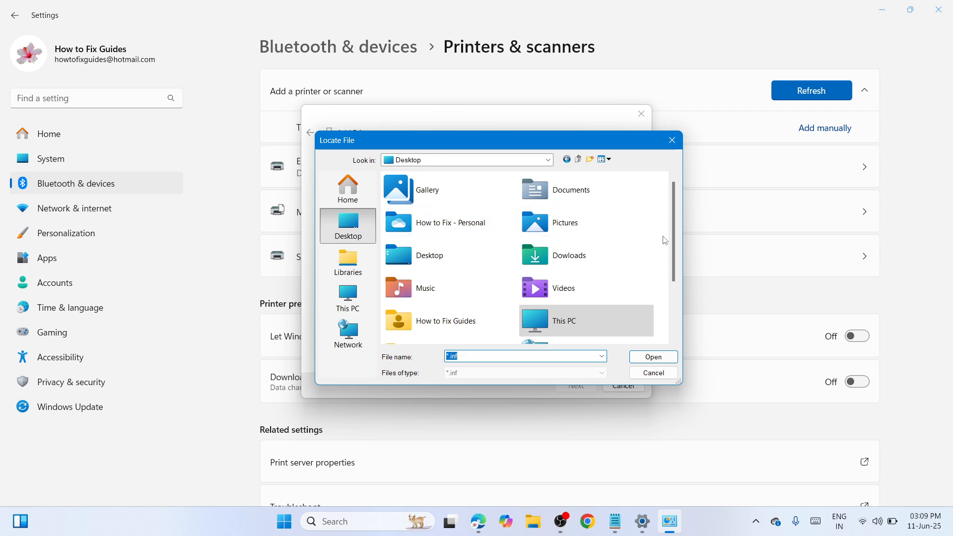
pyautogui.scroll(-1, 673, 236)
pyautogui.click(603, 306)
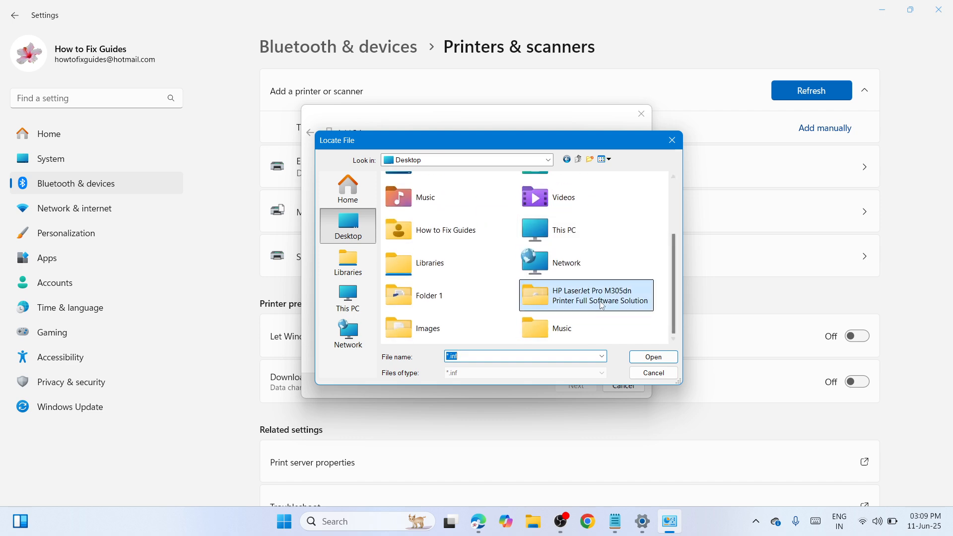
pyautogui.doubleClick(620, 305)
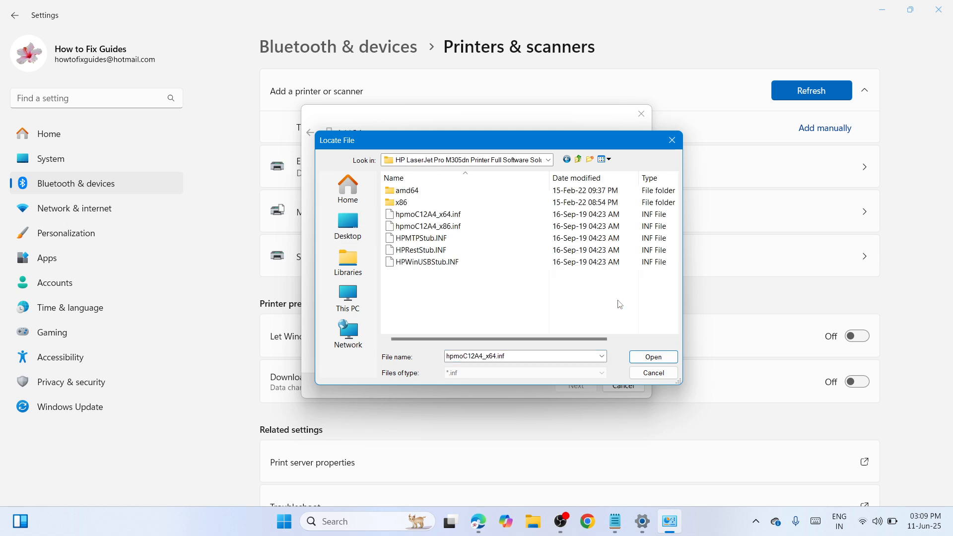
pyautogui.click(506, 215)
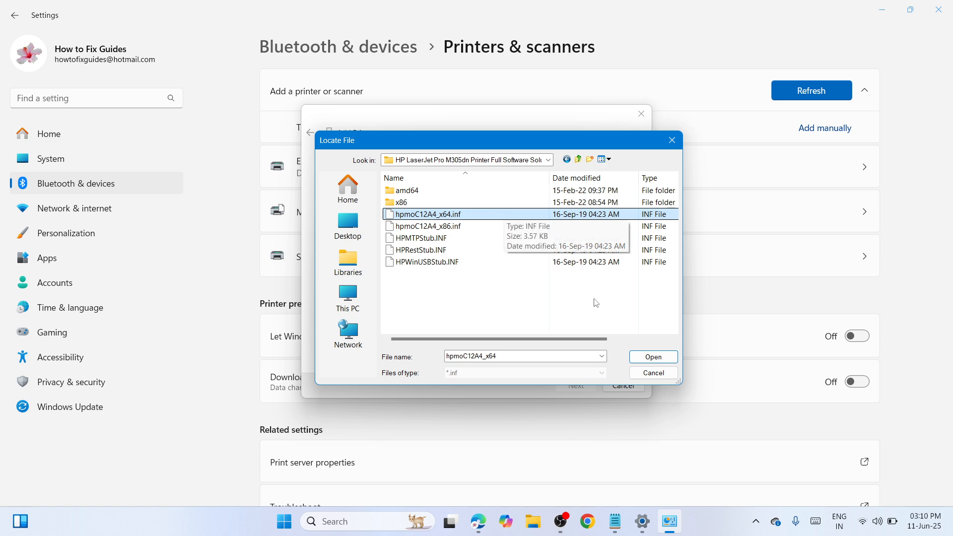
pyautogui.click(654, 357)
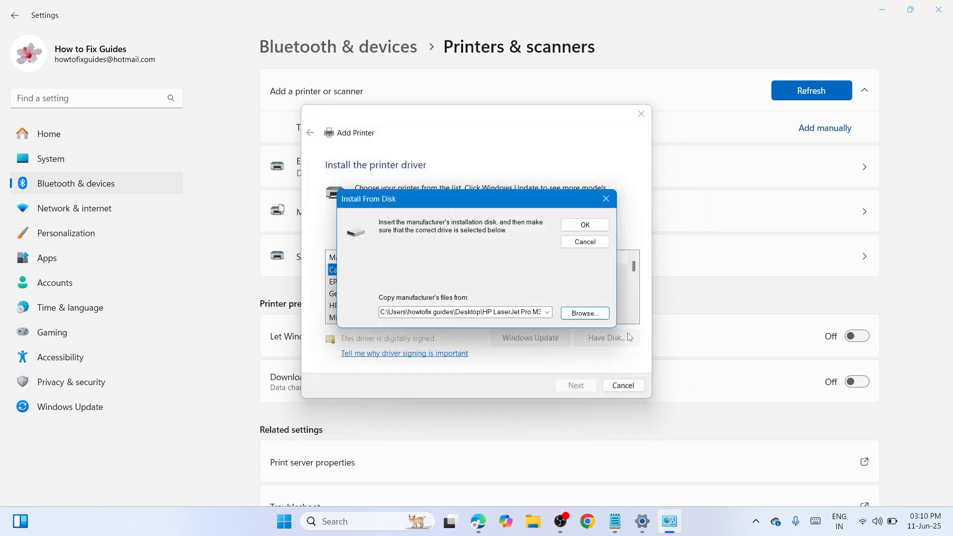
pyautogui.click(590, 223)
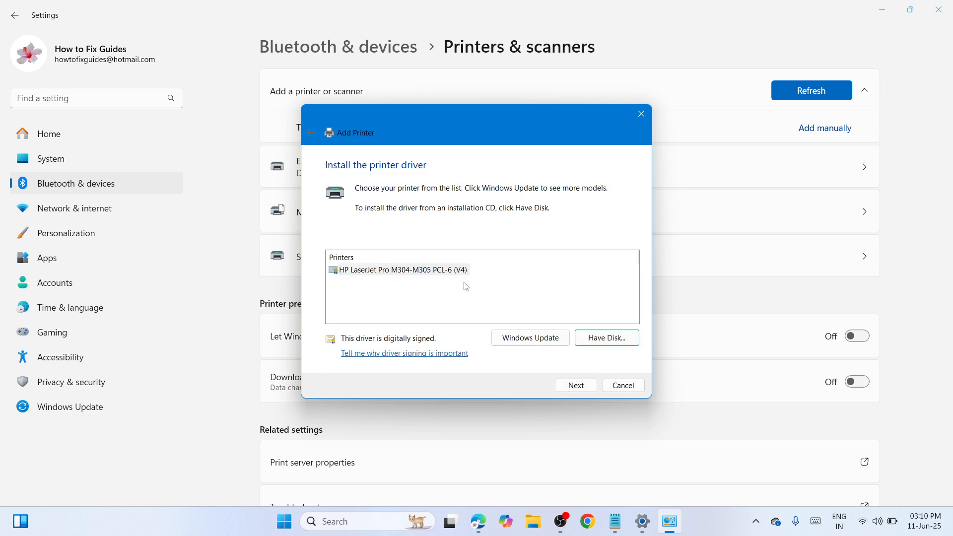
pyautogui.click(575, 385)
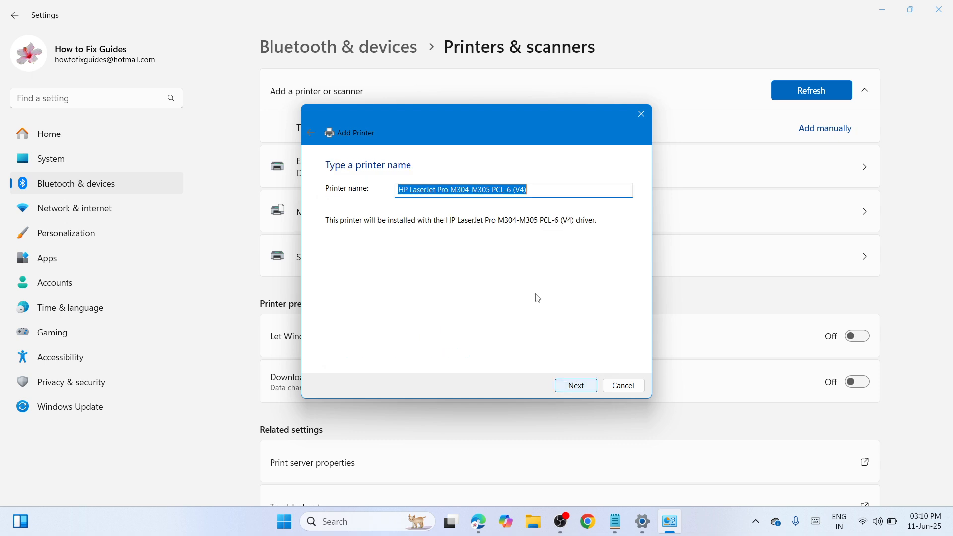
# Step: Name the printer HP LaserJet Pro M305dn and install it
pyautogui.click(539, 189)
pyautogui.press('BackSpace')
pyautogui.press('BackSpace')
pyautogui.press('BackSpace')
pyautogui.press('BackSpace')
pyautogui.press('BackSpace')
pyautogui.press('BackSpace')
pyautogui.press('BackSpace')
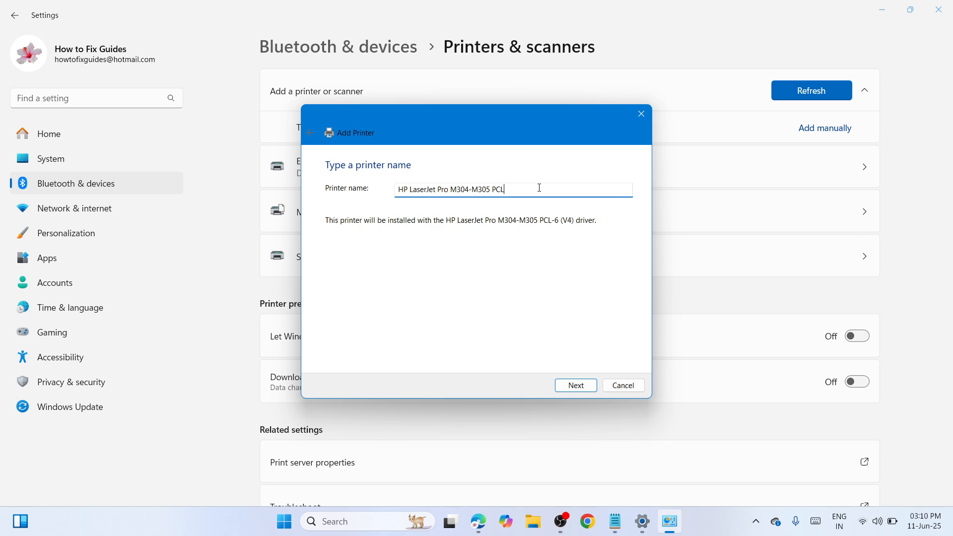
pyautogui.press('BackSpace')
pyautogui.press('BackSpace')
pyautogui.press('BackSpace')
pyautogui.press('BackSpace')
pyautogui.press('BackSpace')
pyautogui.press('BackSpace')
pyautogui.press('BackSpace')
pyautogui.press('BackSpace')
pyautogui.press('BackSpace')
pyautogui.press('BackSpace')
pyautogui.press('BackSpace')
pyautogui.write('05dn')
pyautogui.click(589, 388)
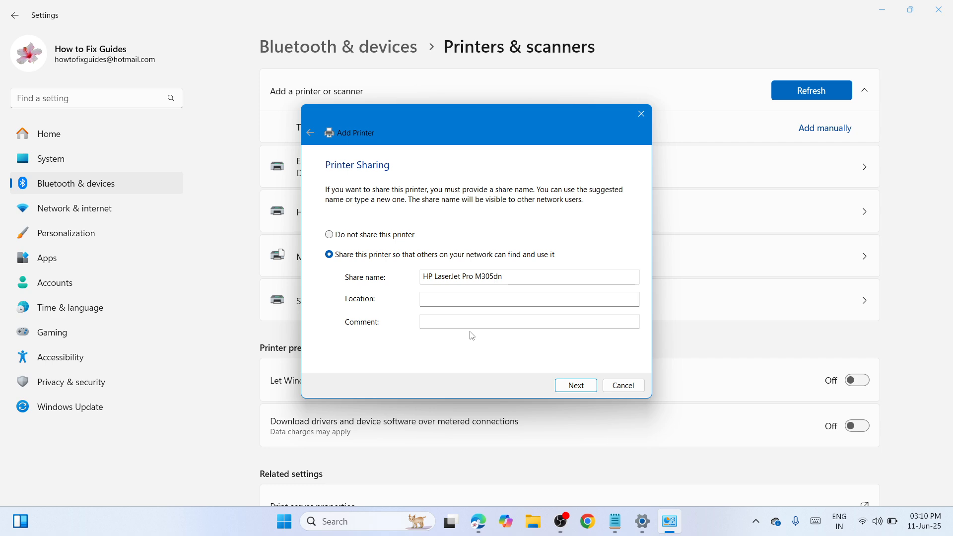
# Step: Keep the printer shared under its suggested name, finish adding it without making it the default, and dismiss the ExpressVPN notification
pyautogui.click(574, 387)
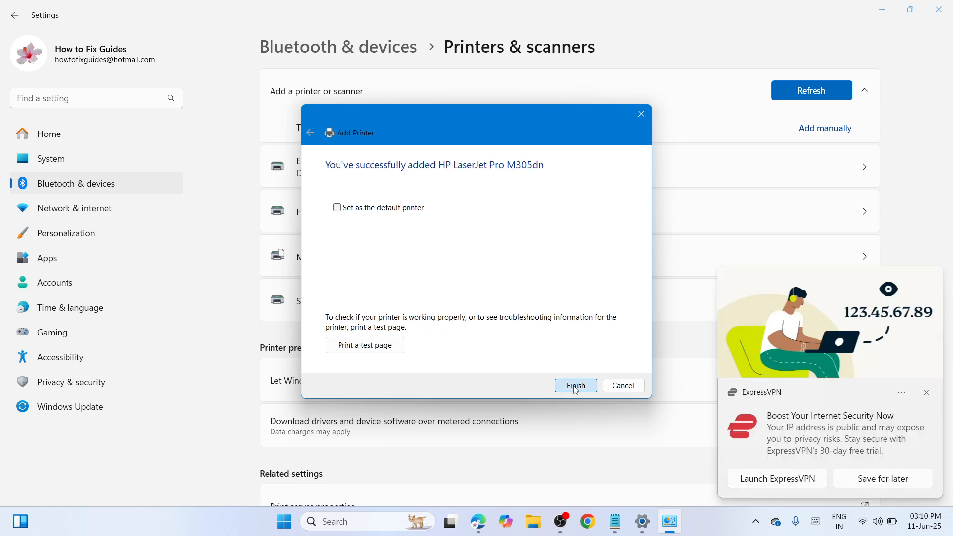
pyautogui.click(576, 386)
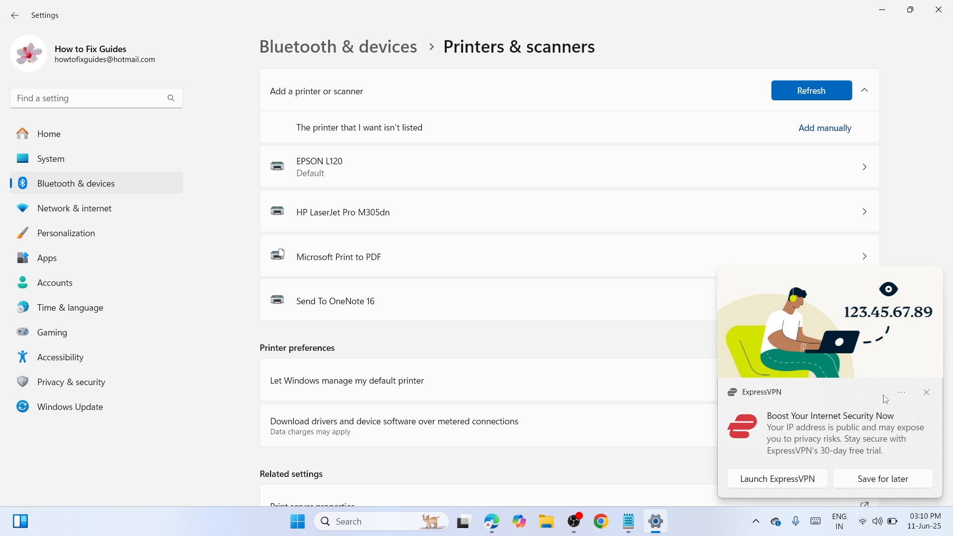
pyautogui.click(926, 394)
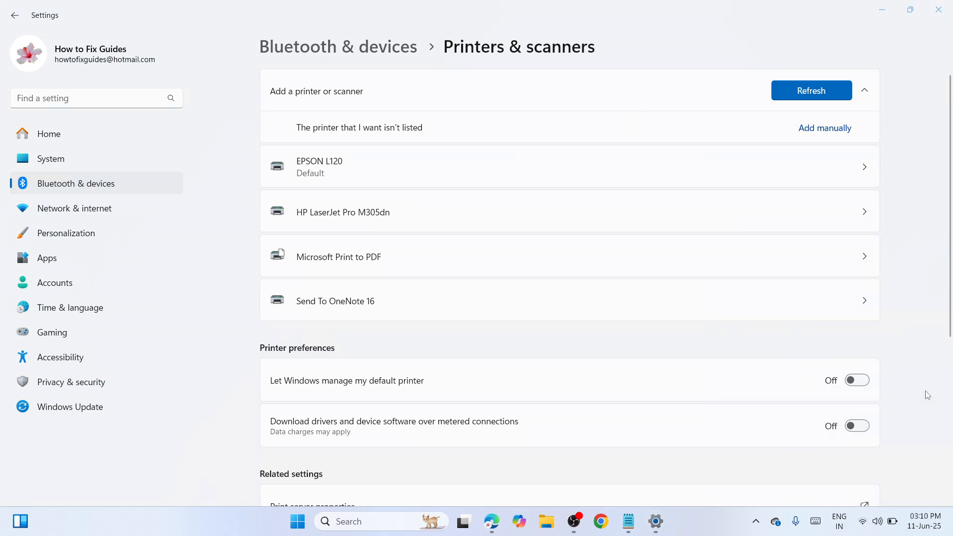
# Step: View the HP LaserJet Pro M305dn's printer settings, then minimize the Settings window
pyautogui.click(807, 205)
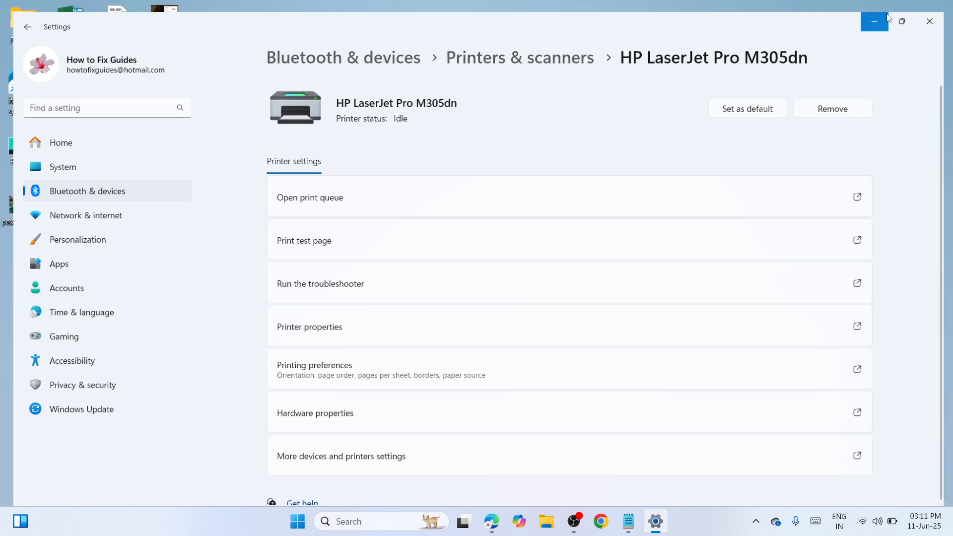
pyautogui.click(886, 12)
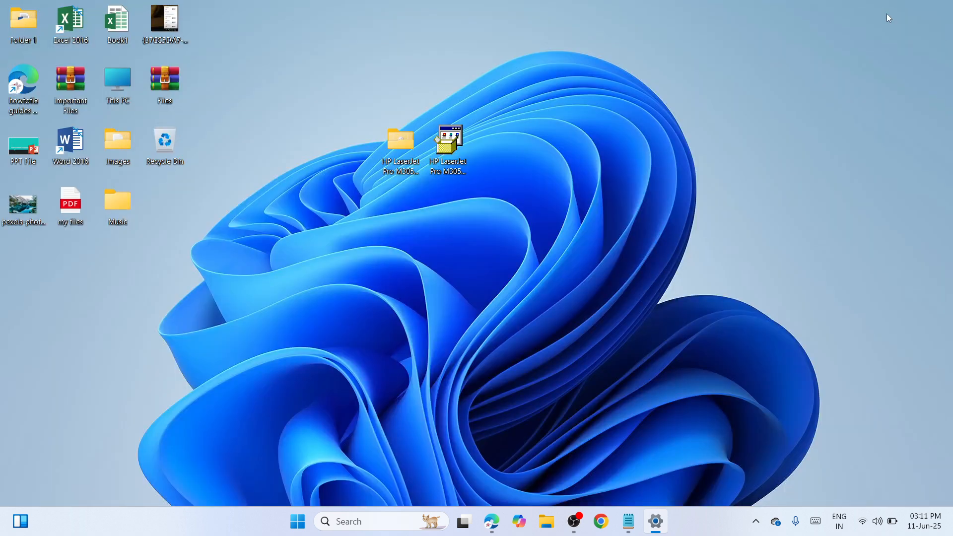
pyautogui.click(582, 513)
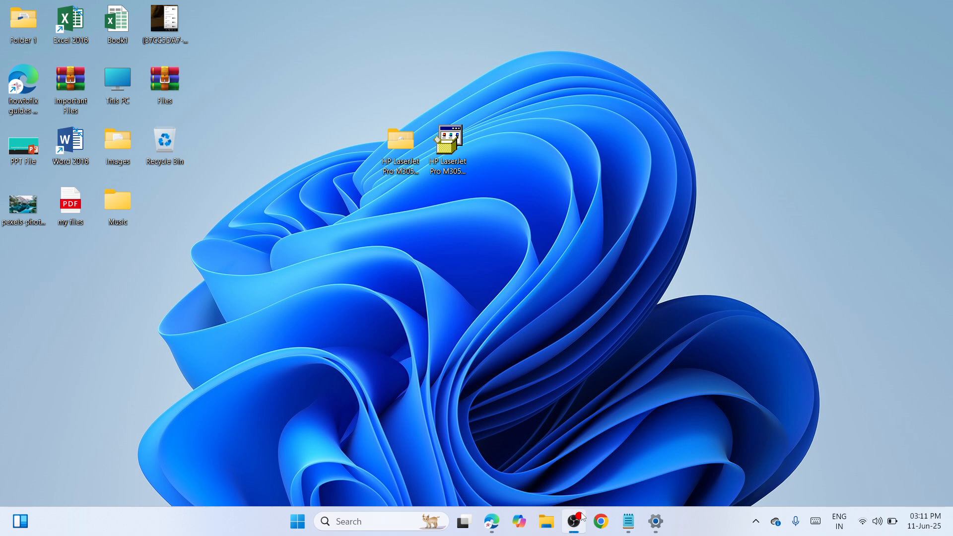